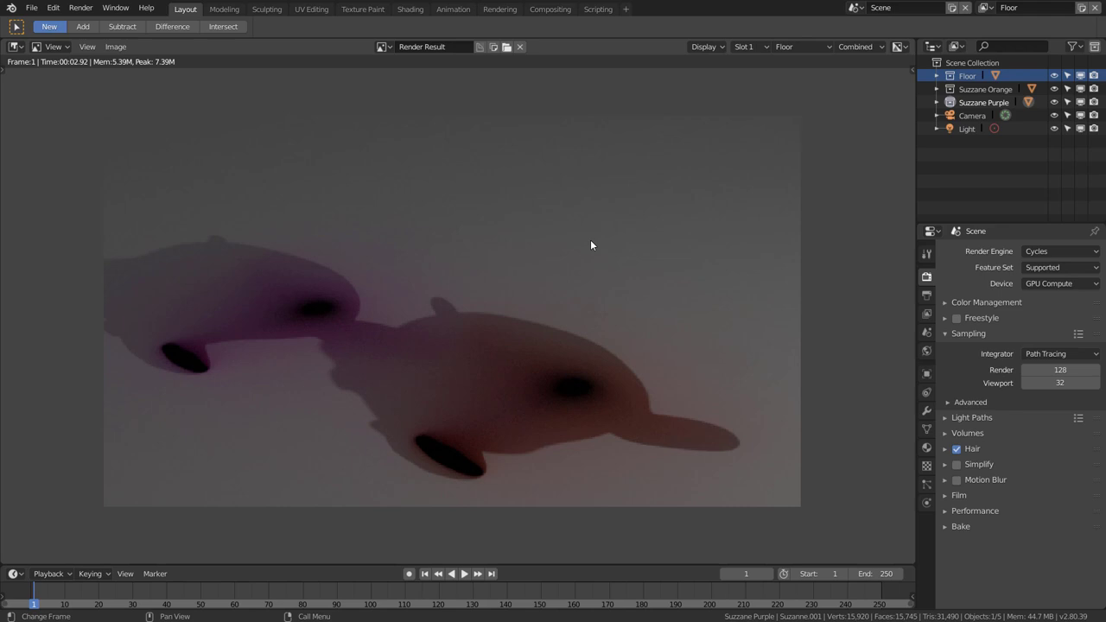
Scroll down the DevTalk thread on Blender 2.80 render layers to read the replies.
left_click(31, 8)
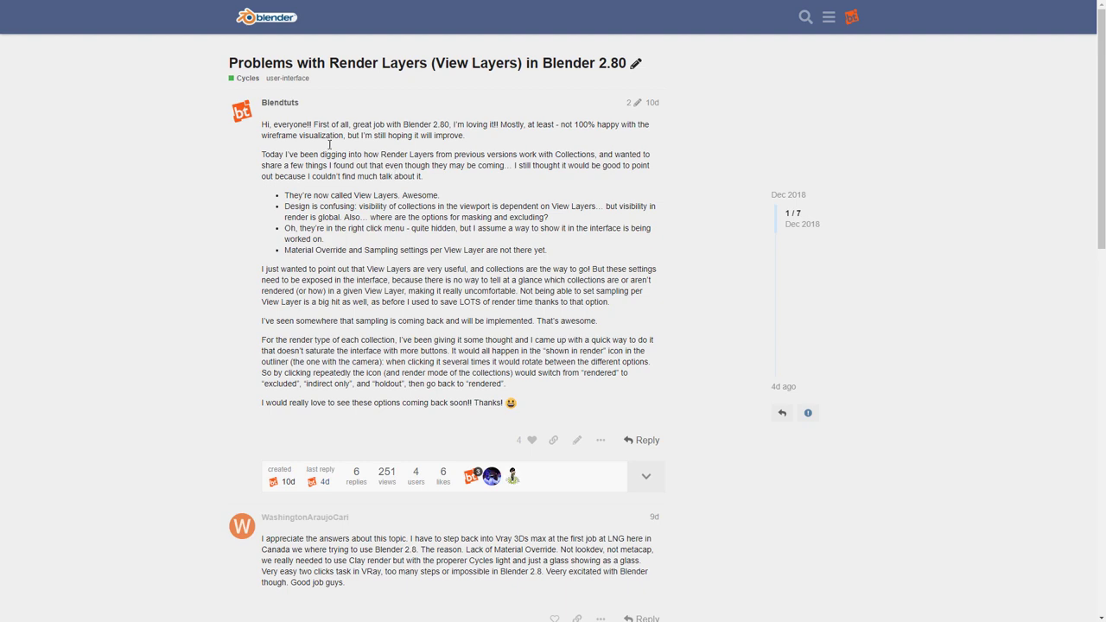
scroll(448, 268, "down", 3)
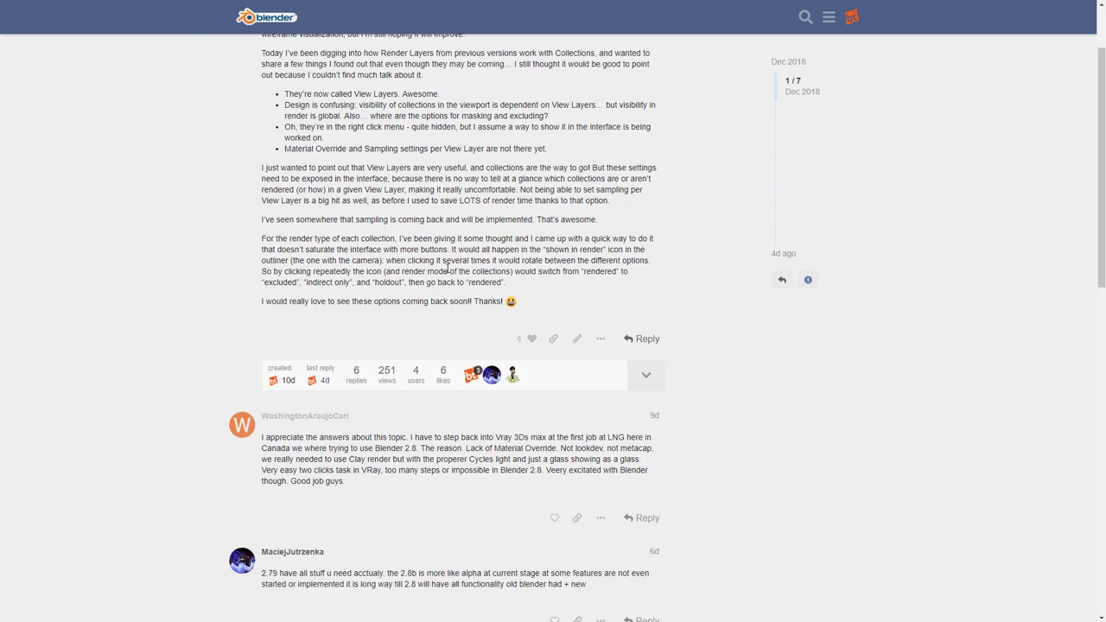
scroll(445, 278, "down", 2)
scroll(436, 296, "down", 3)
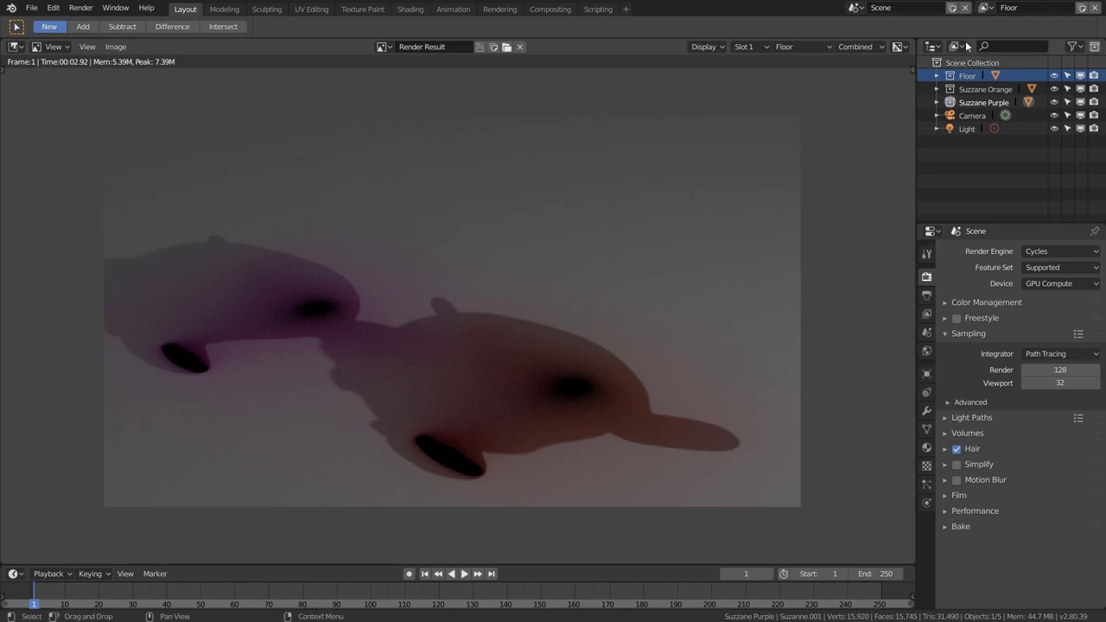
Switch the view layer to Suzzane 1 and back to Floor, then close the render result.
left_click(989, 9)
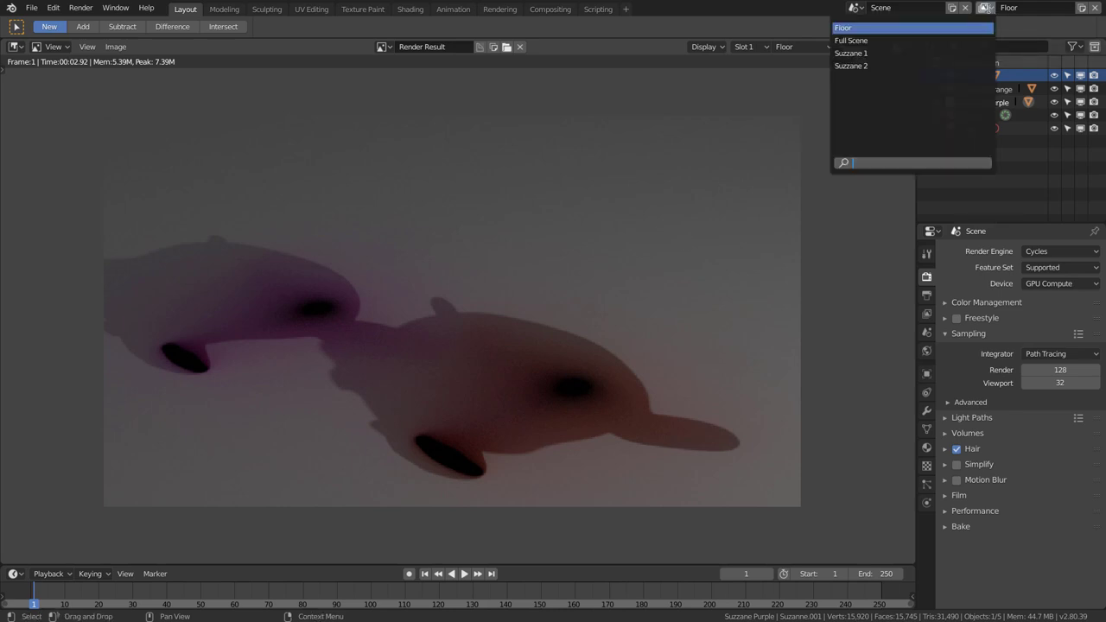
left_click(892, 53)
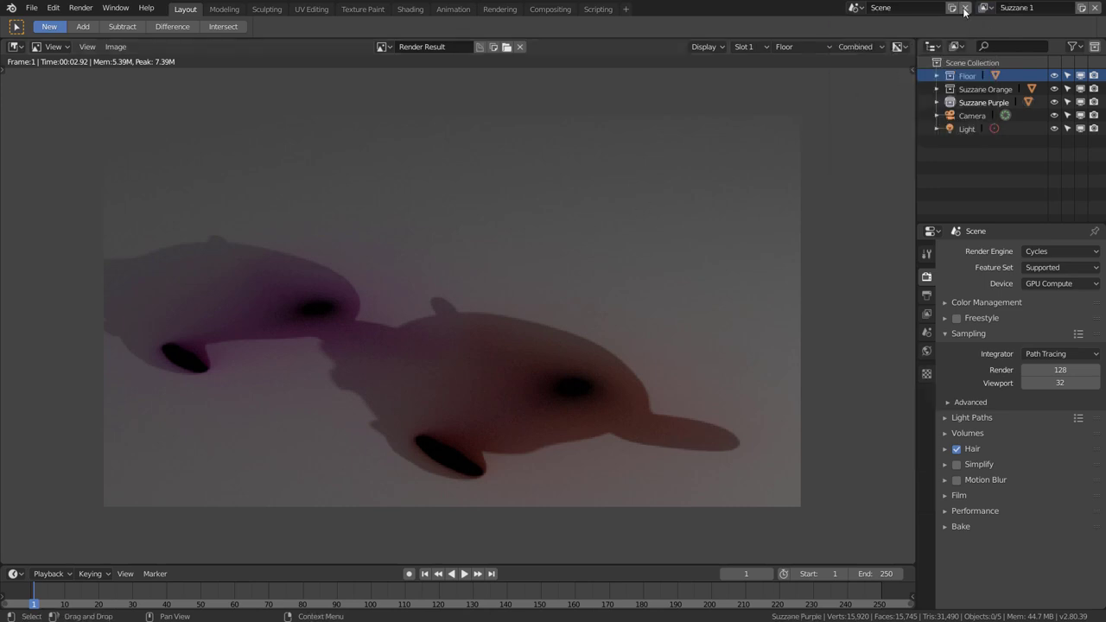
left_click(985, 8)
left_click(914, 25)
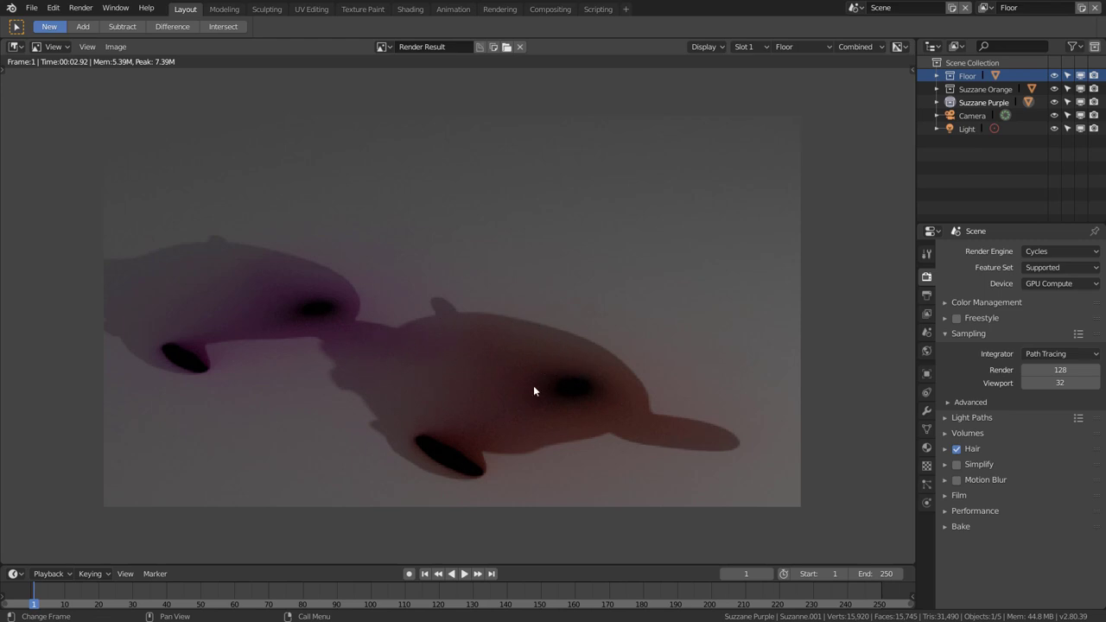
key("Escape")
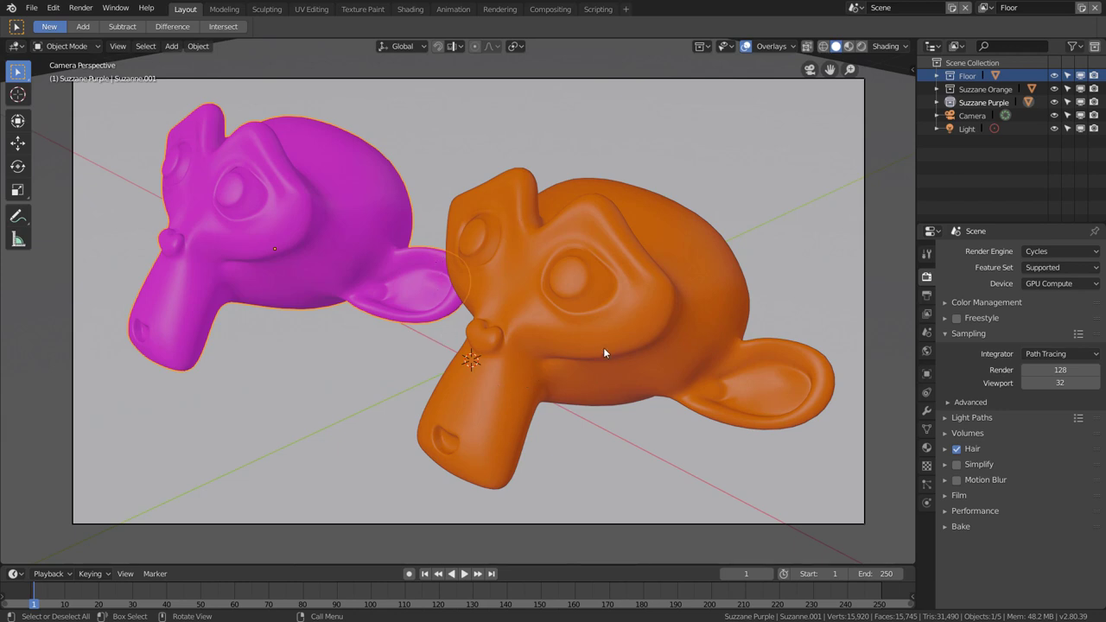
Render the Suzzane 1 view layer, showing only the orange Suzanne.
left_click(985, 8)
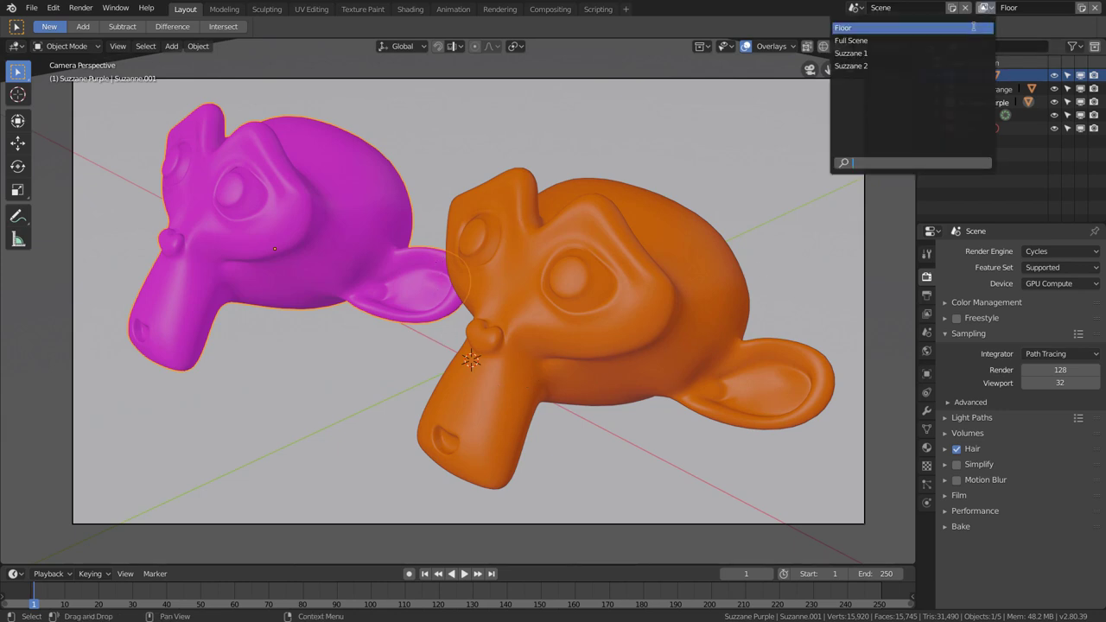
left_click(929, 53)
key("F12")
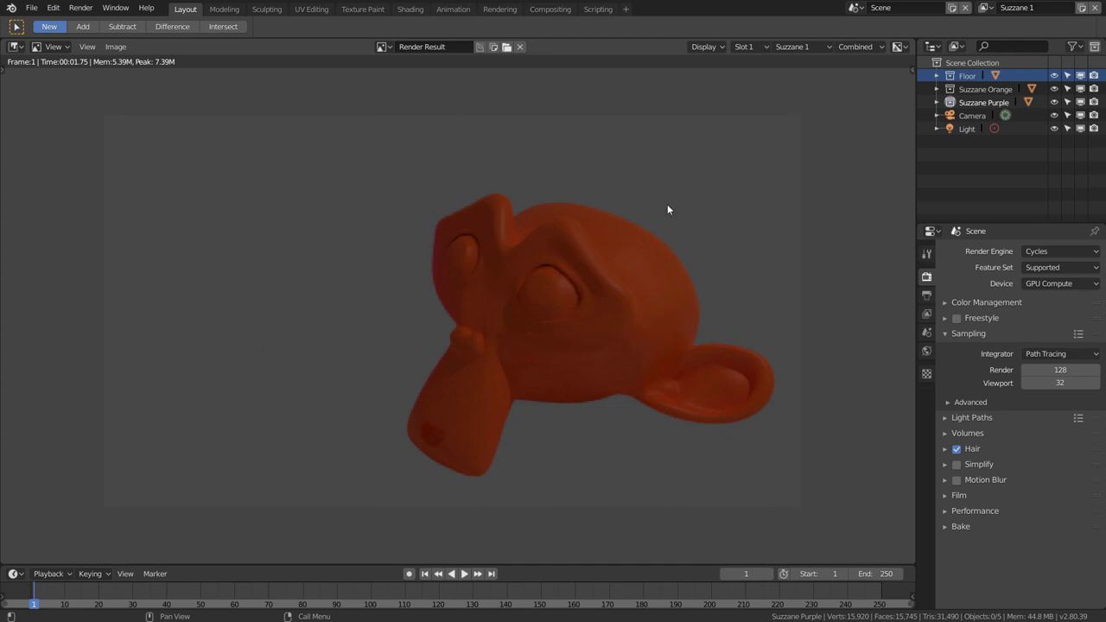
Switch to the Full Scene view layer and render it.
left_click(985, 7)
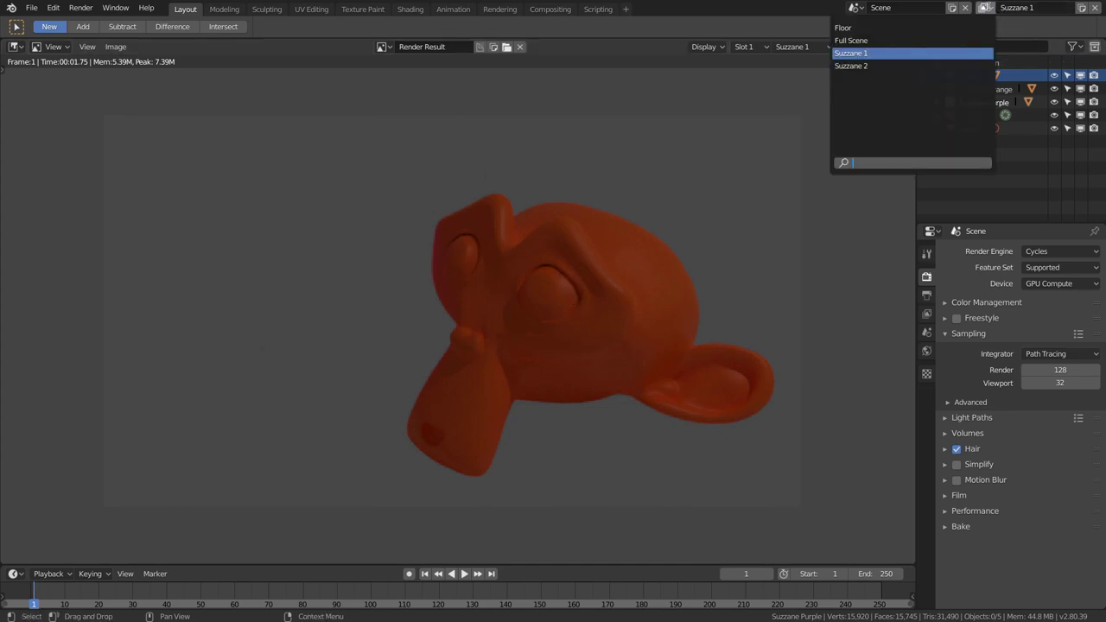
key("Up")
key("Return")
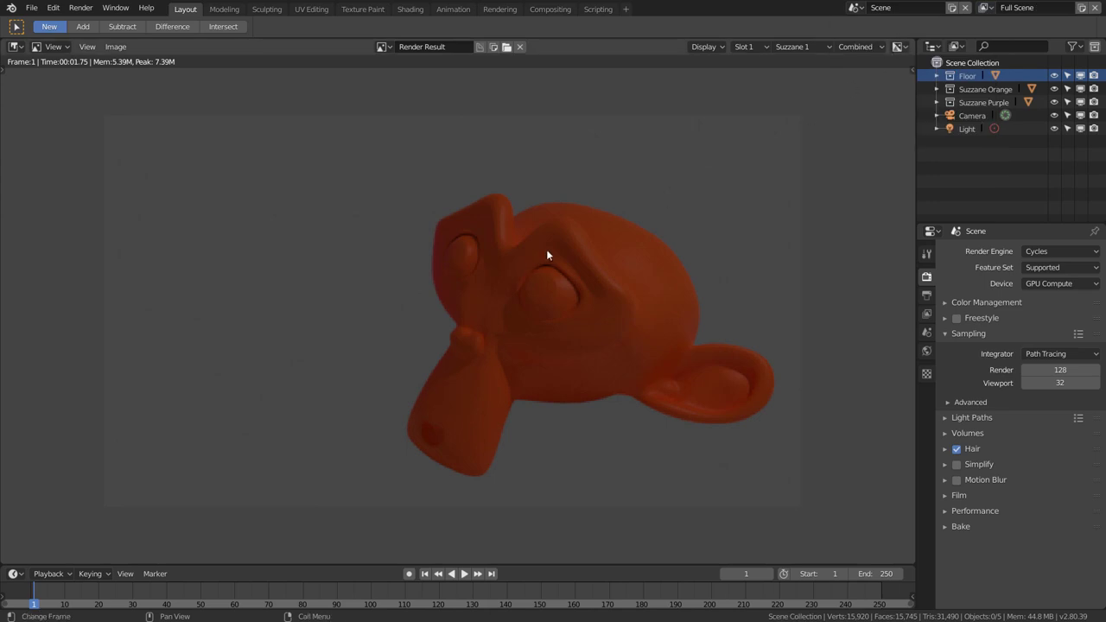
key("F12")
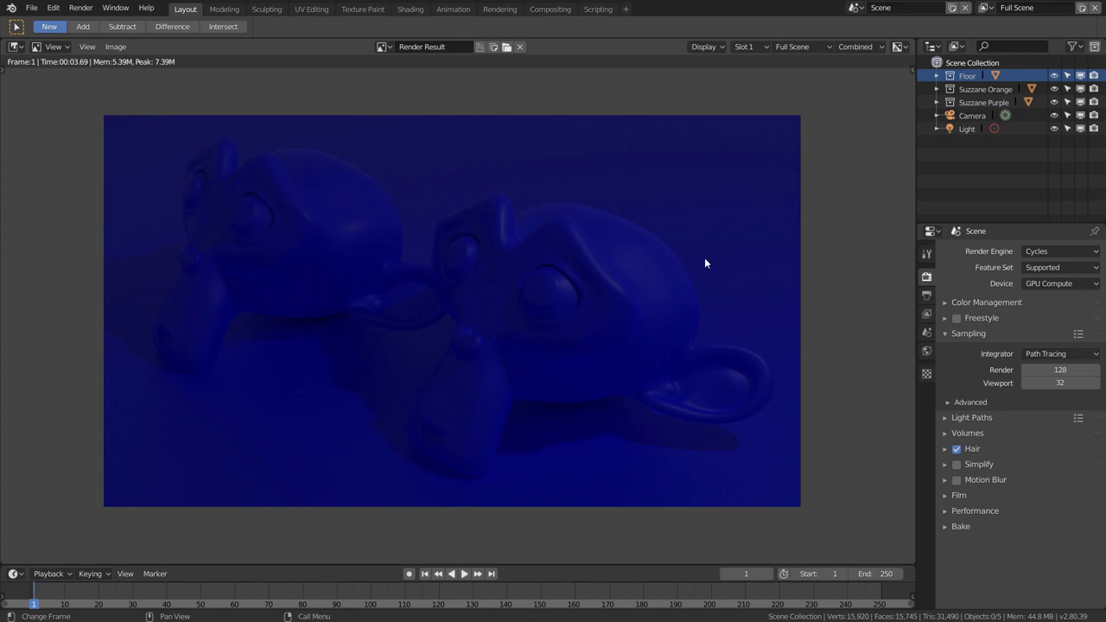
Clear the Full Scene layer's material override in View Layer properties and re-render.
left_click(928, 317)
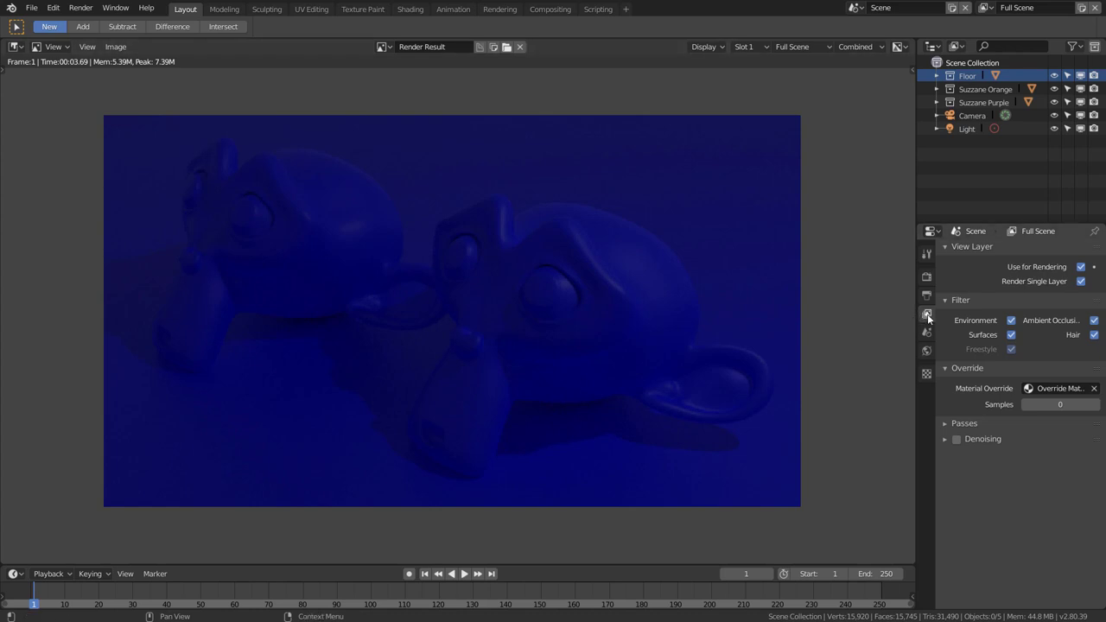
left_click(1094, 389)
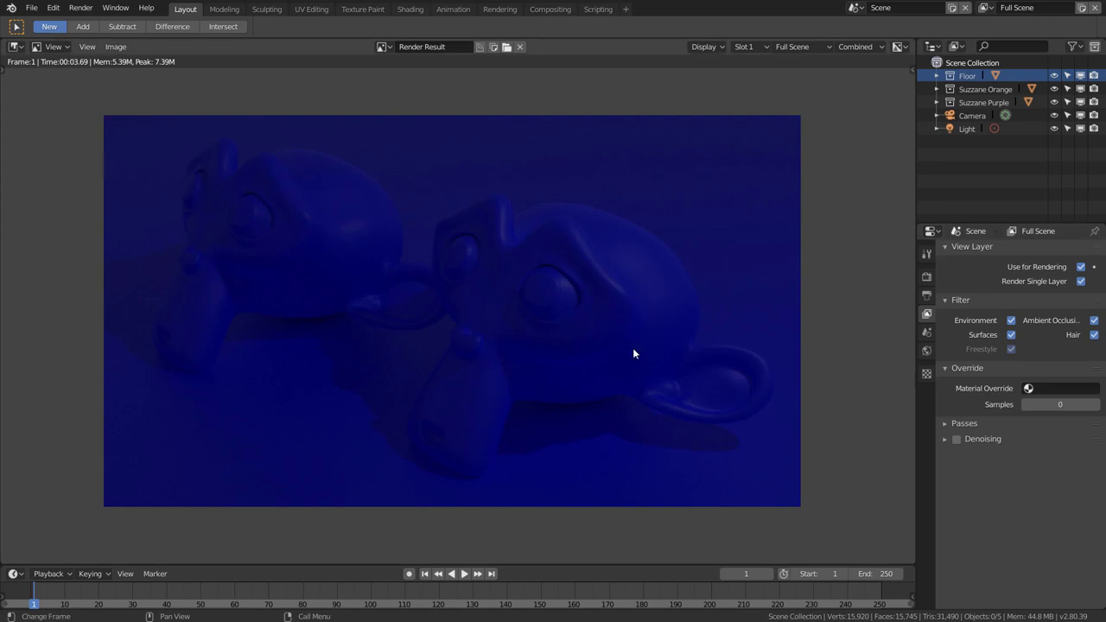
key("F12")
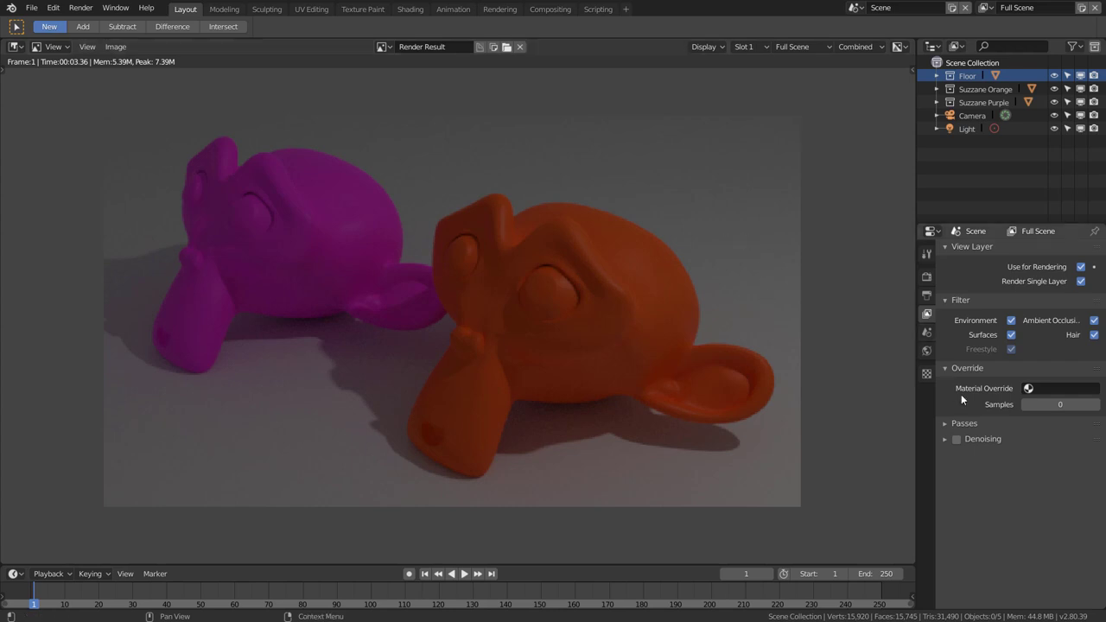
Set Full Scene's material override to 0 Override Material and render again.
left_click(1045, 388)
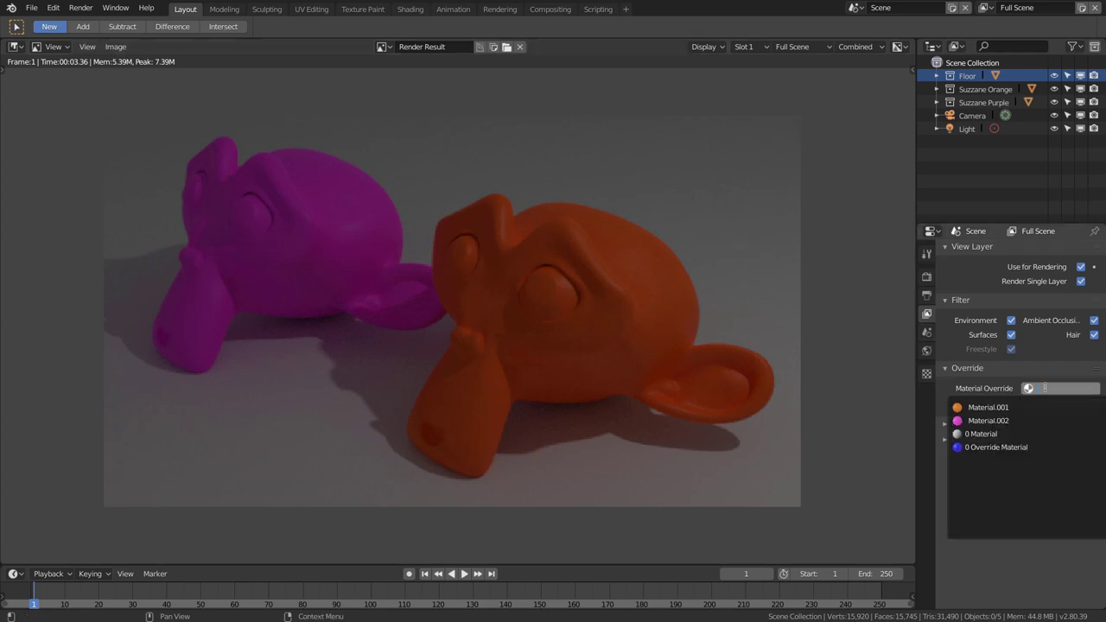
left_click(1014, 448)
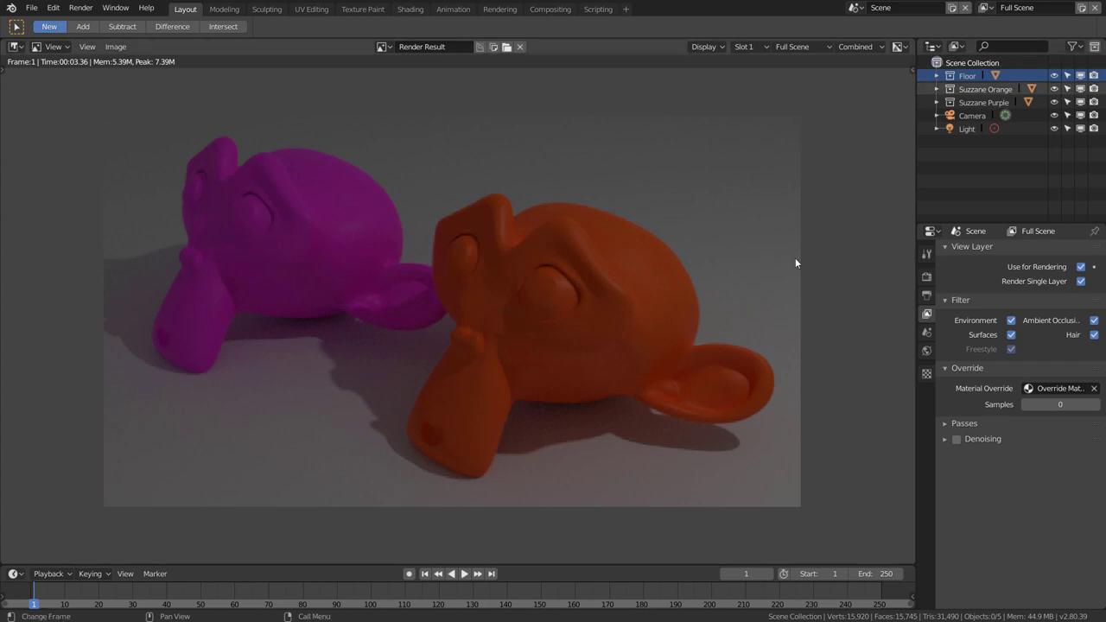
key("F12")
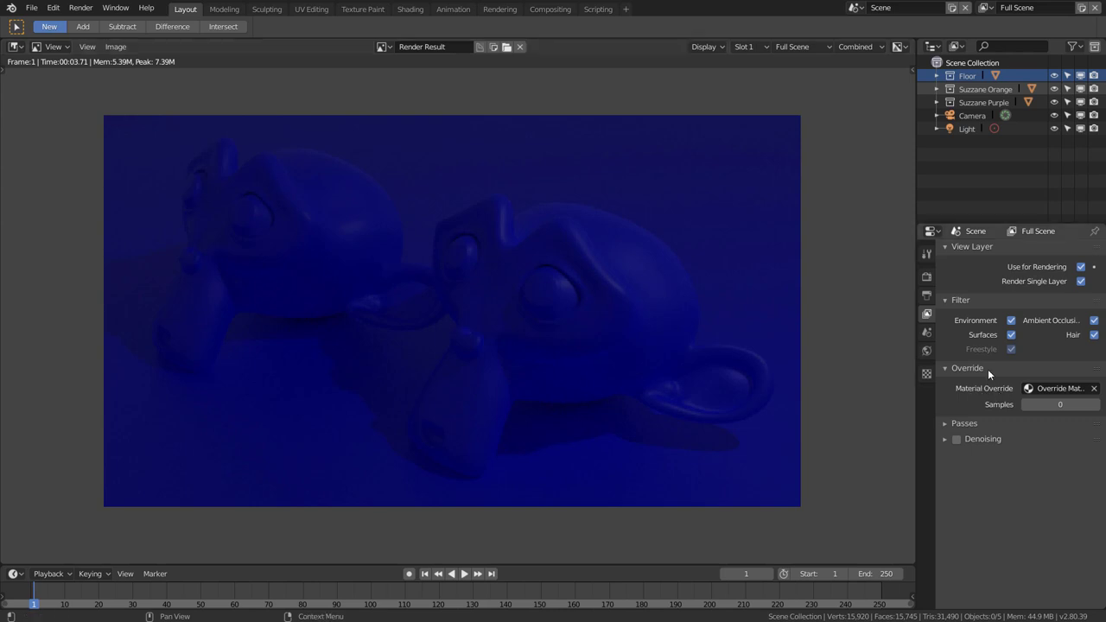
Render the Suzzane 2 view layer, then switch back to the Full Scene view layer.
left_click(984, 8)
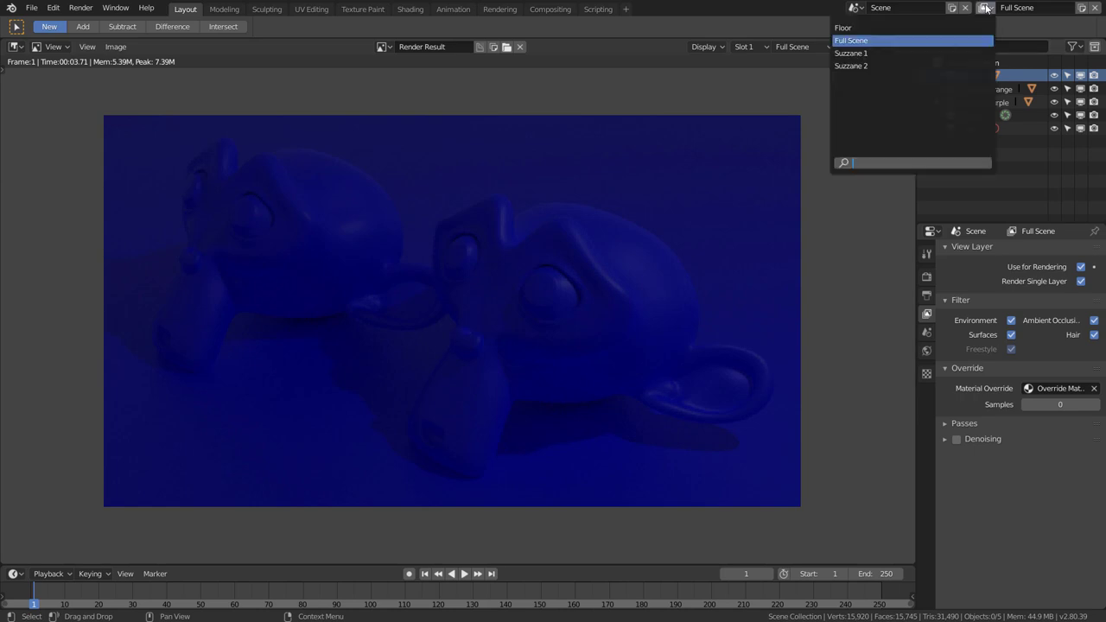
left_click(920, 66)
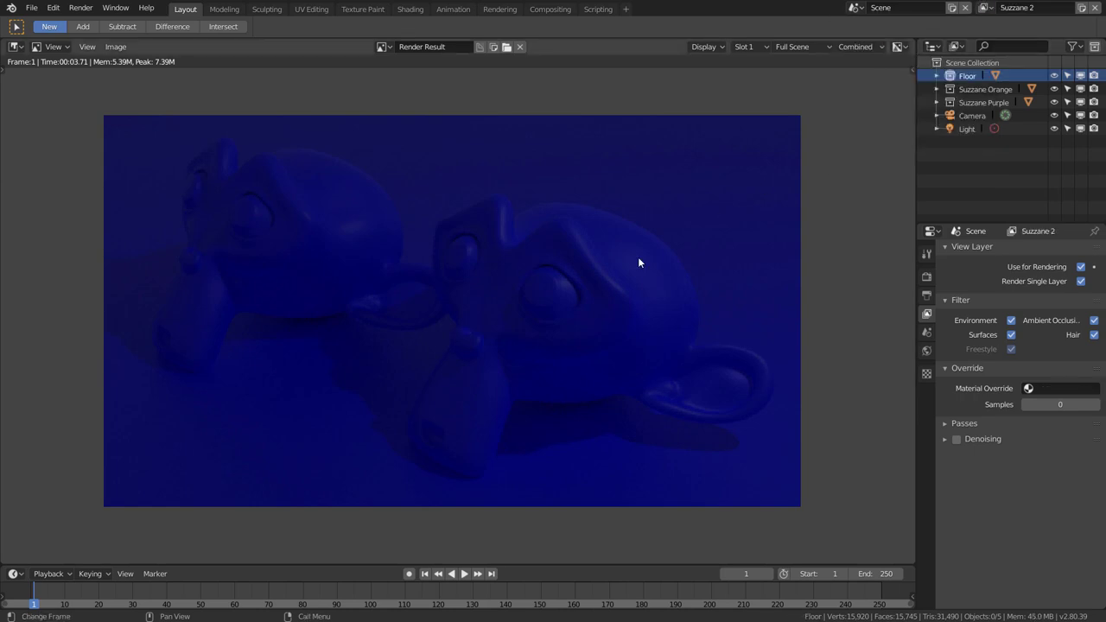
key("F12")
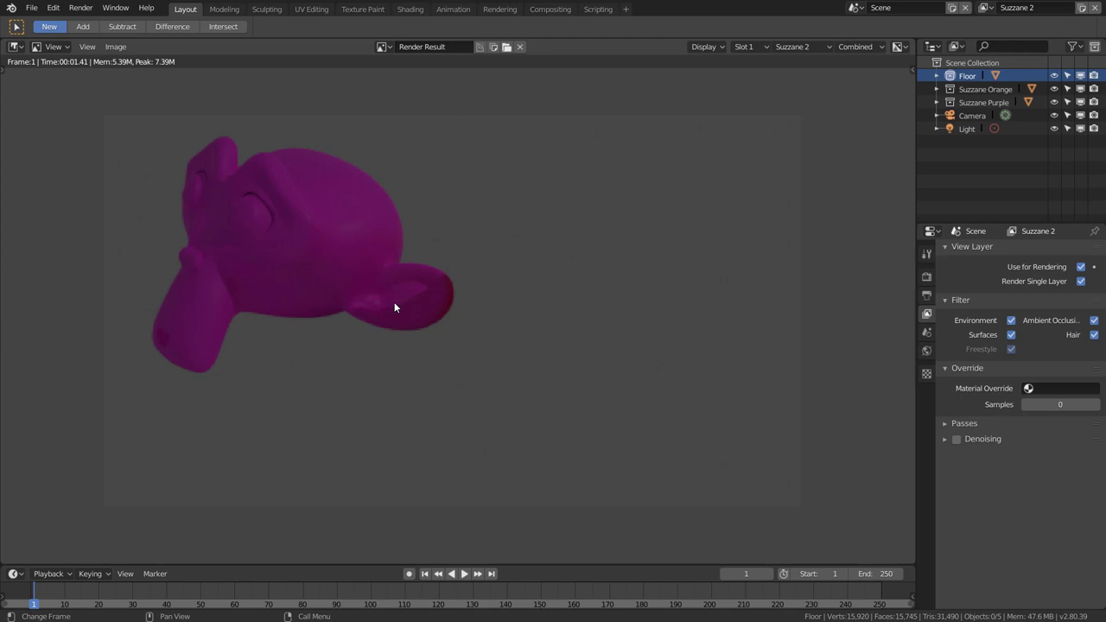
left_click(985, 7)
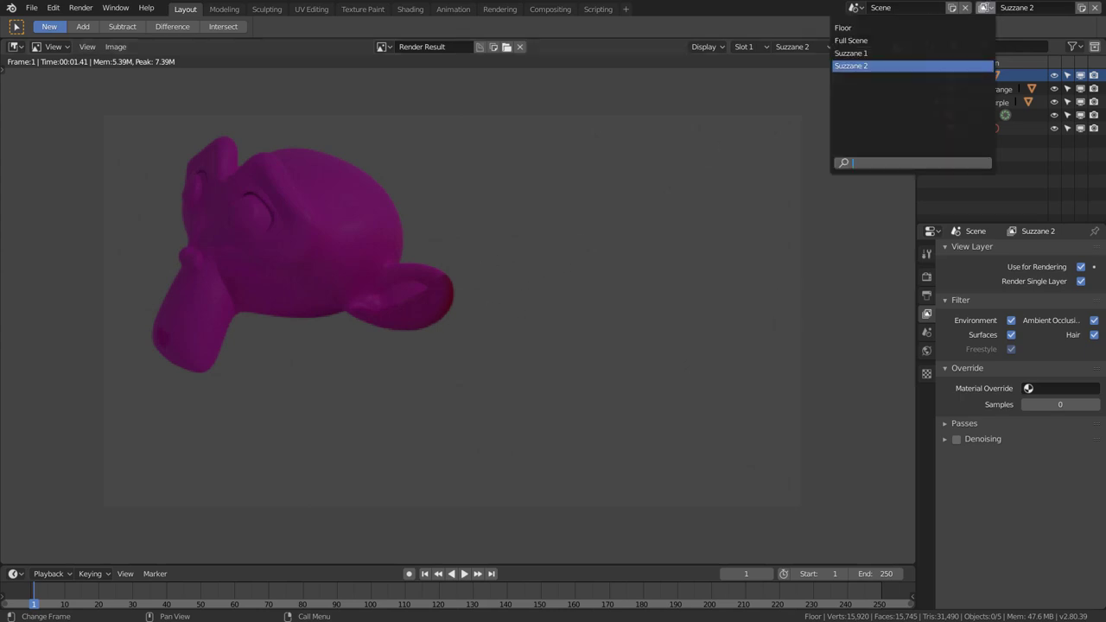
left_click(919, 40)
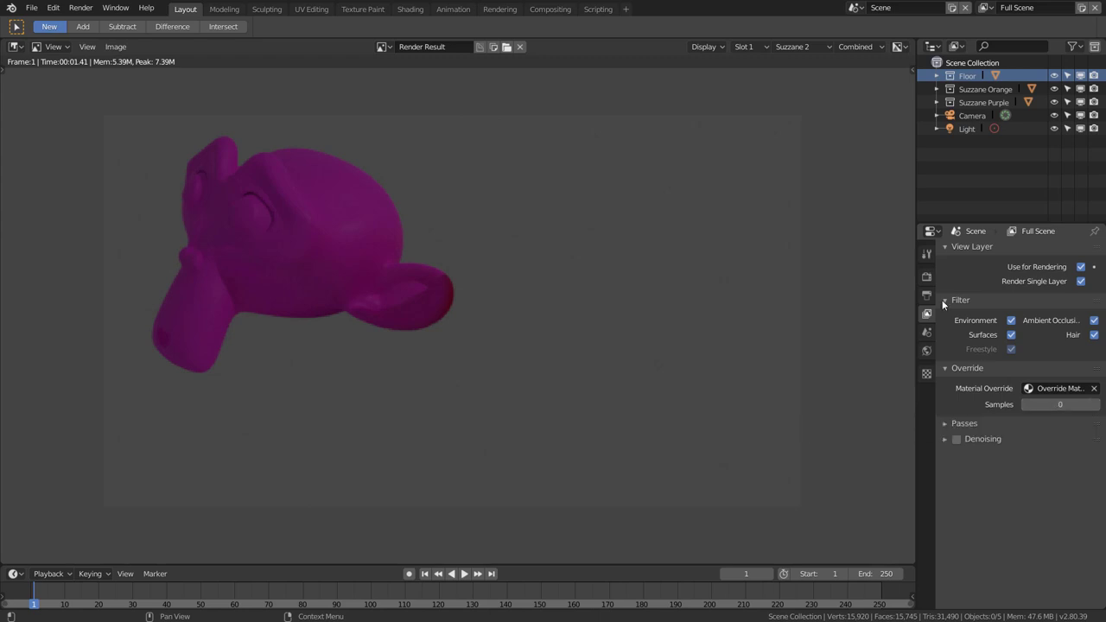
Review the render settings, select Floor in the Outliner, and make Floor the active view layer.
left_click(928, 277)
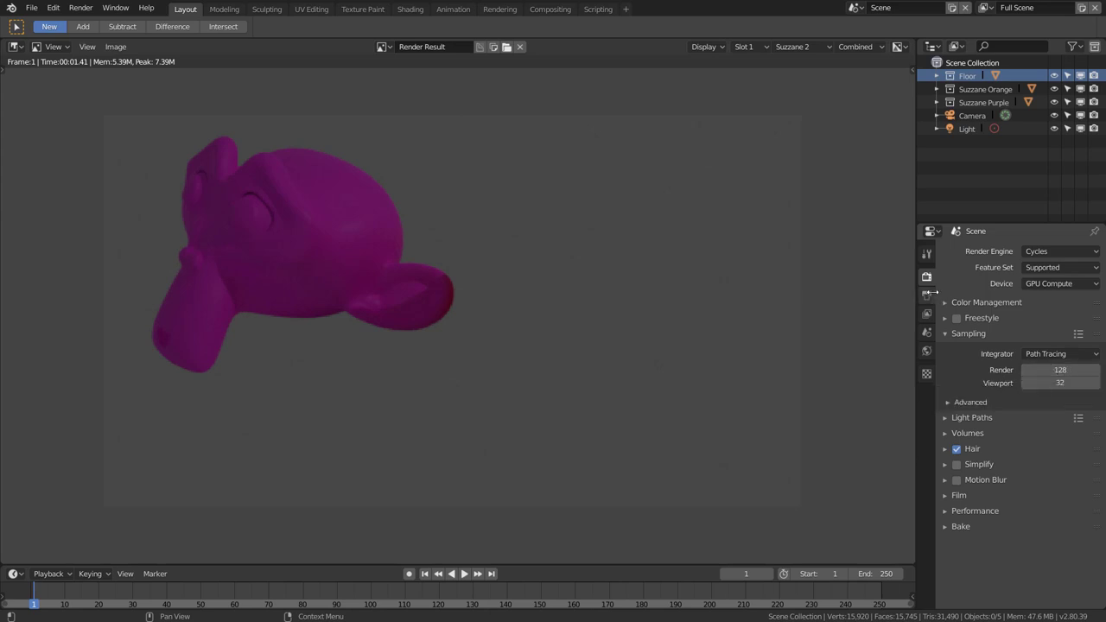
left_click(926, 314)
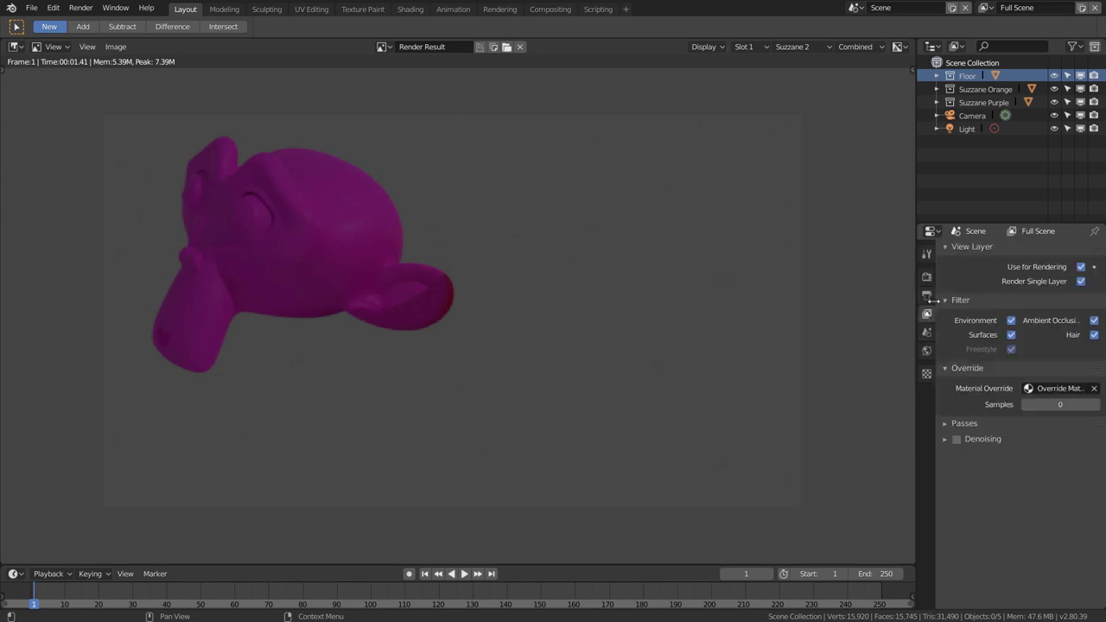
left_click(972, 77)
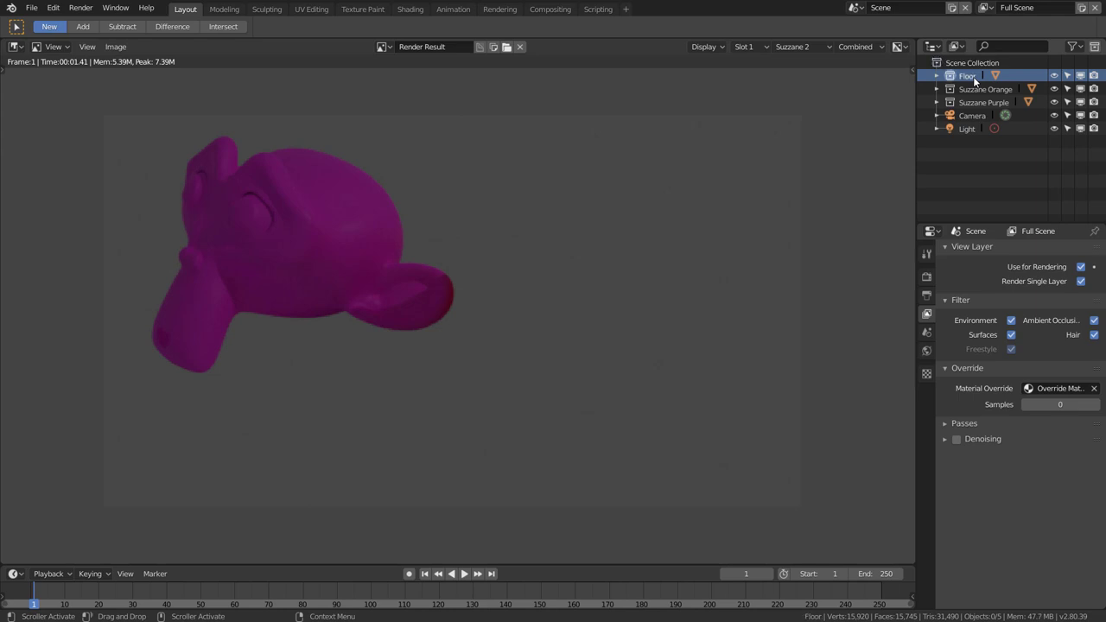
left_click(985, 8)
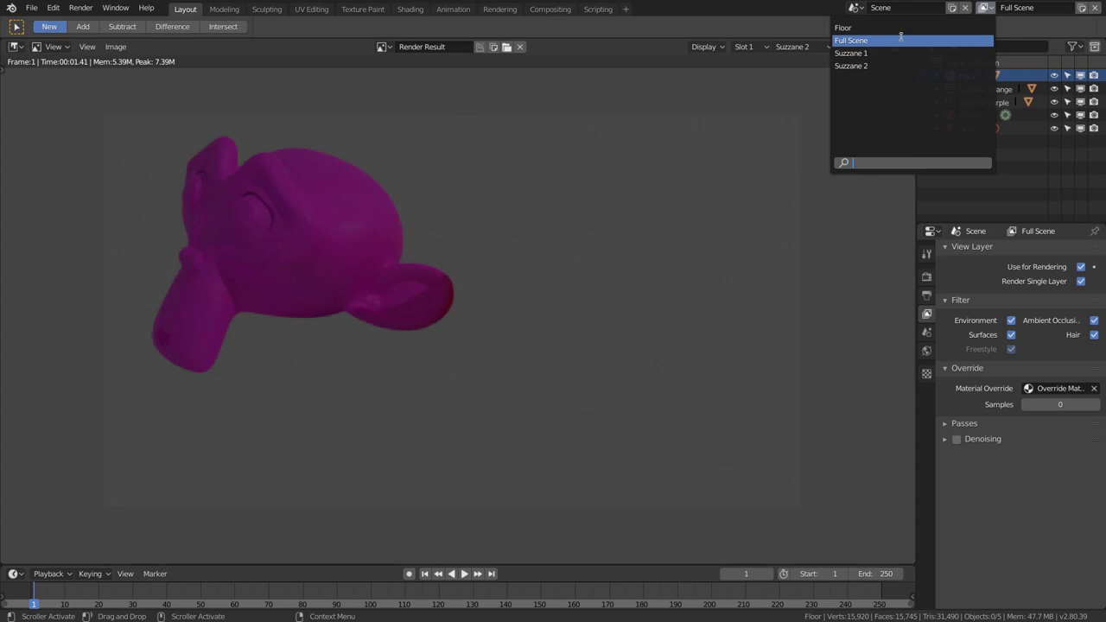
left_click(901, 29)
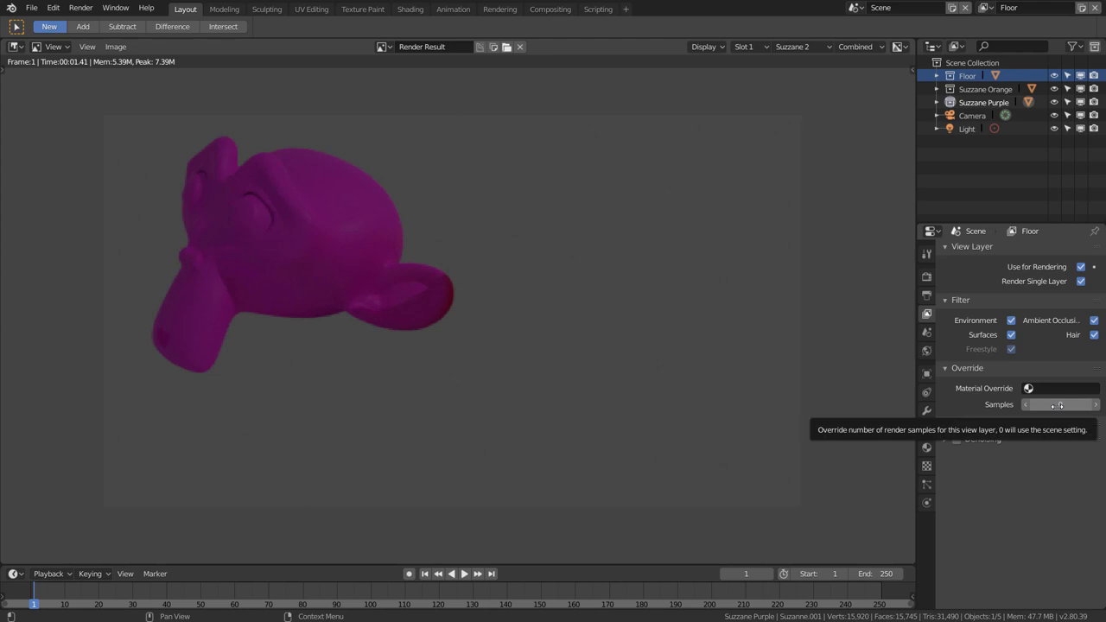
Set the Floor layer's override Samples to 10 and toggle Render Single Layer.
left_click(1060, 405)
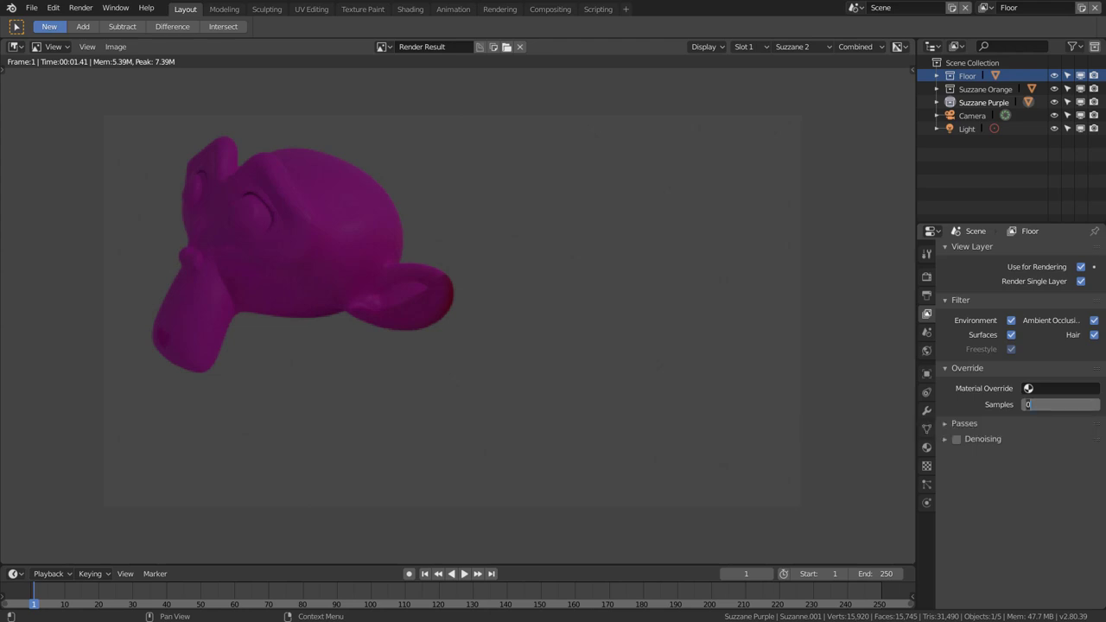
type("10")
key("Return")
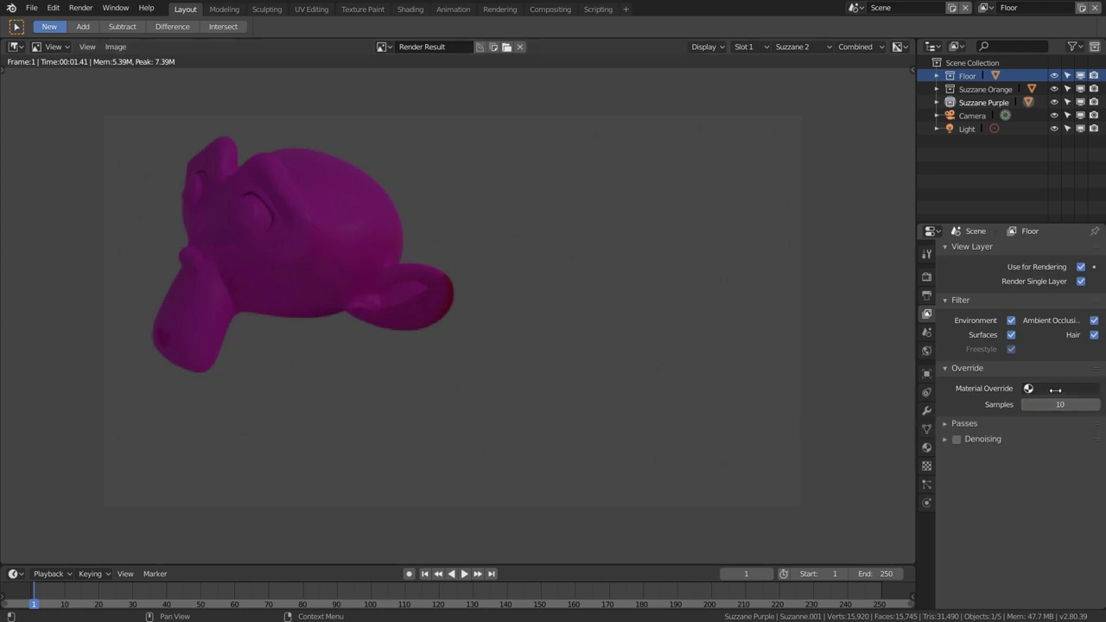
left_click(1081, 281)
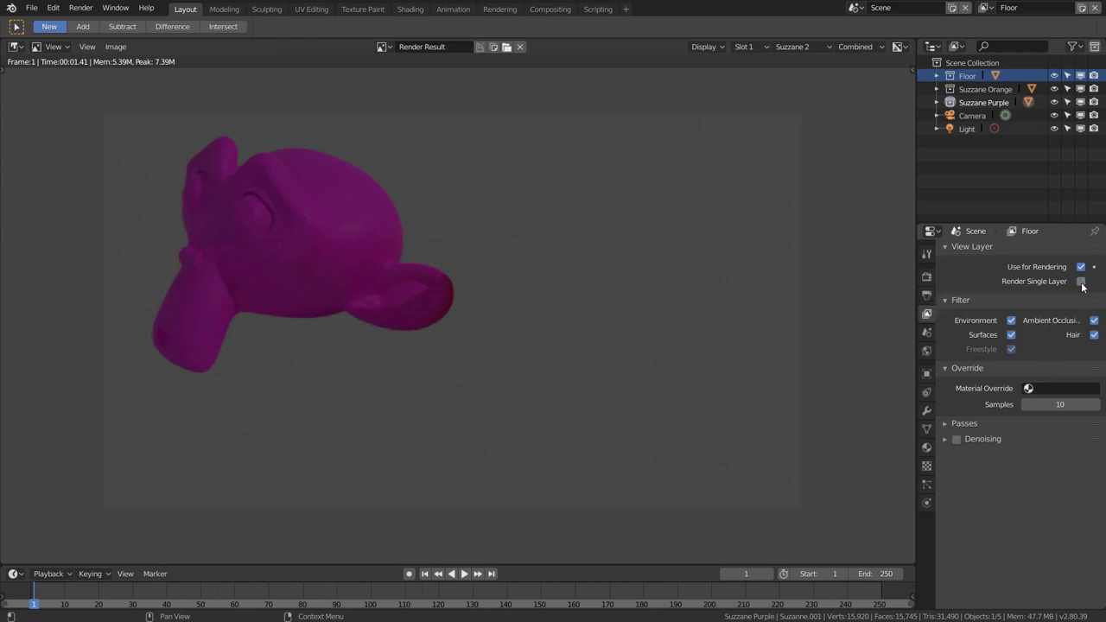
left_click(984, 8)
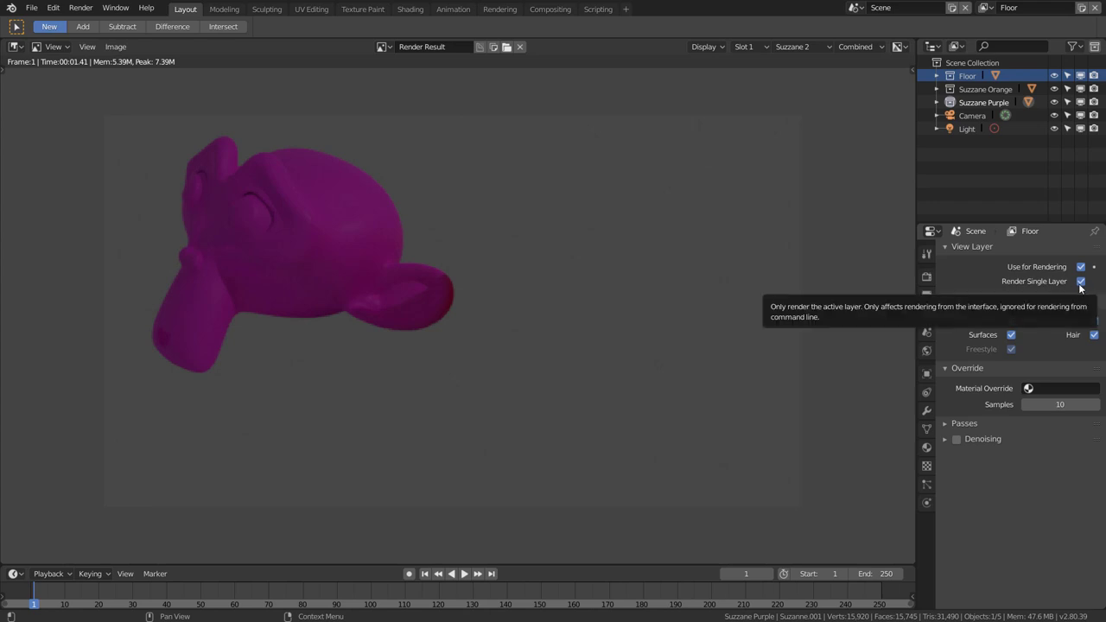
Switch through Suzzane 1 to the Full Scene view layer and render all view layers.
left_click(985, 8)
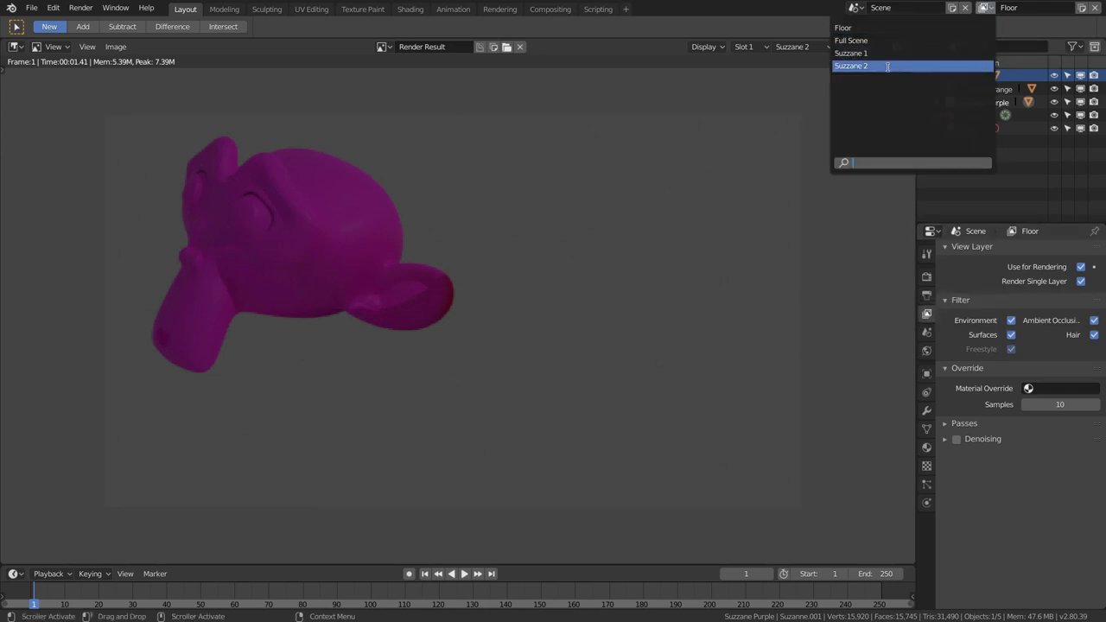
left_click(888, 54)
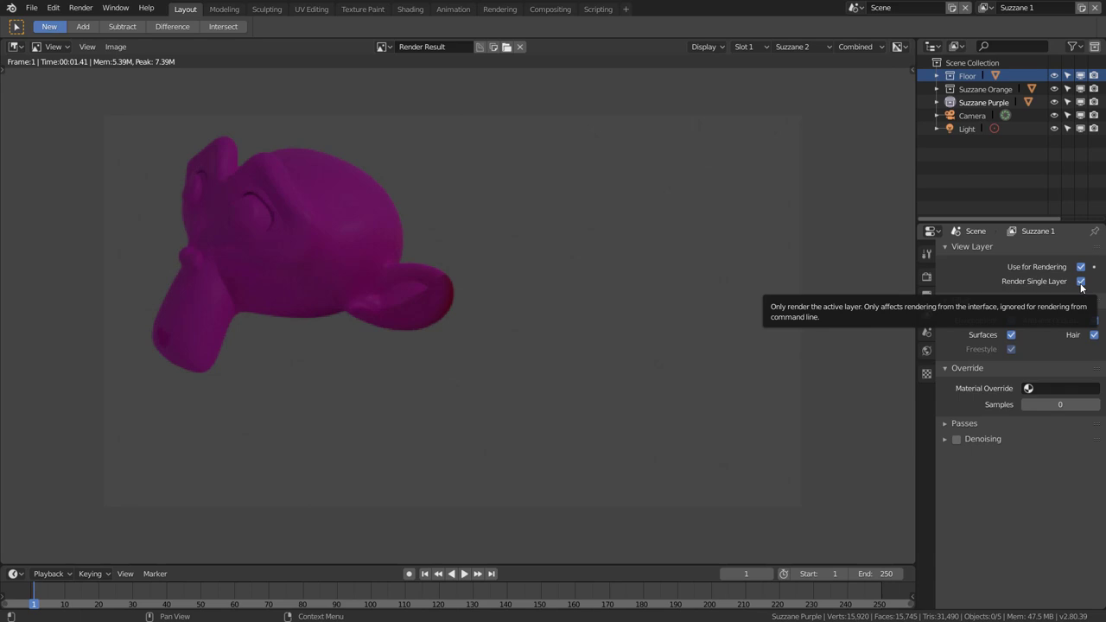
left_click(985, 8)
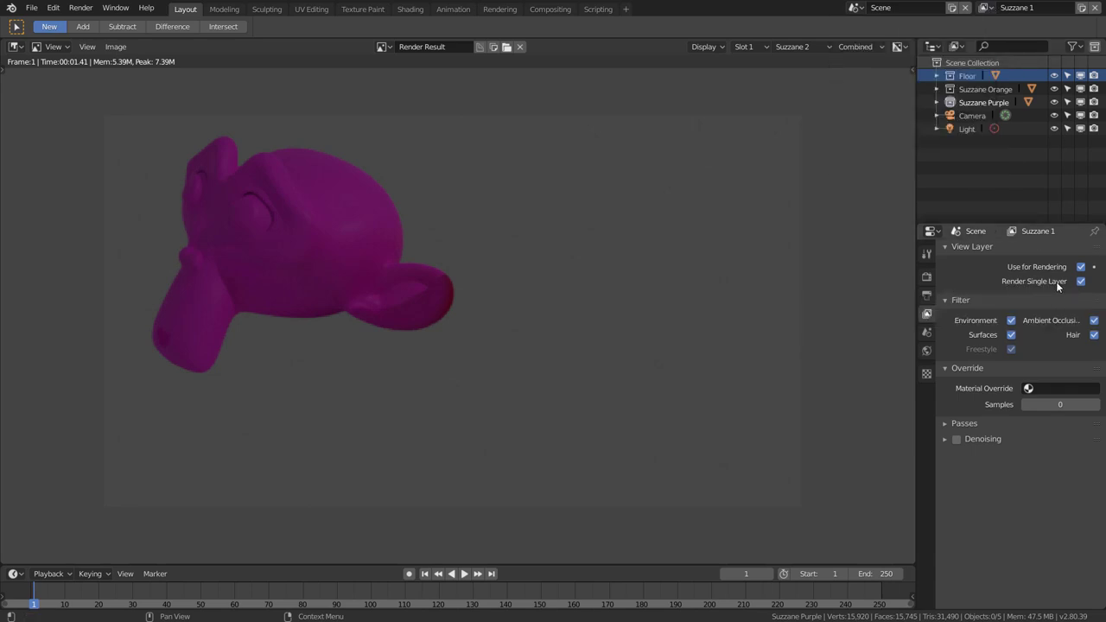
left_click(985, 7)
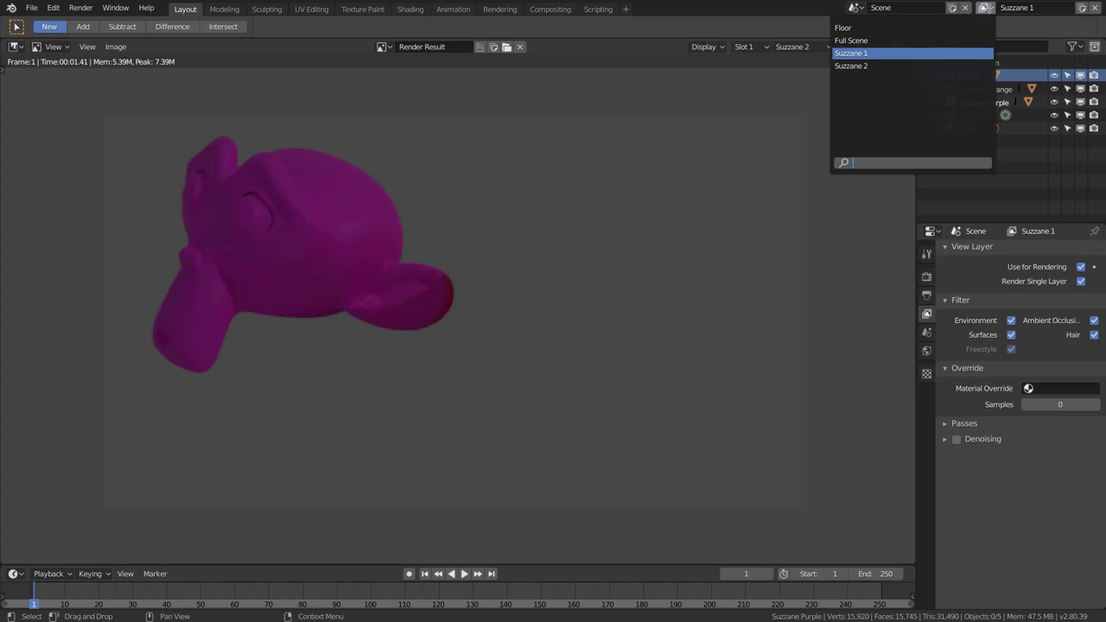
left_click(927, 39)
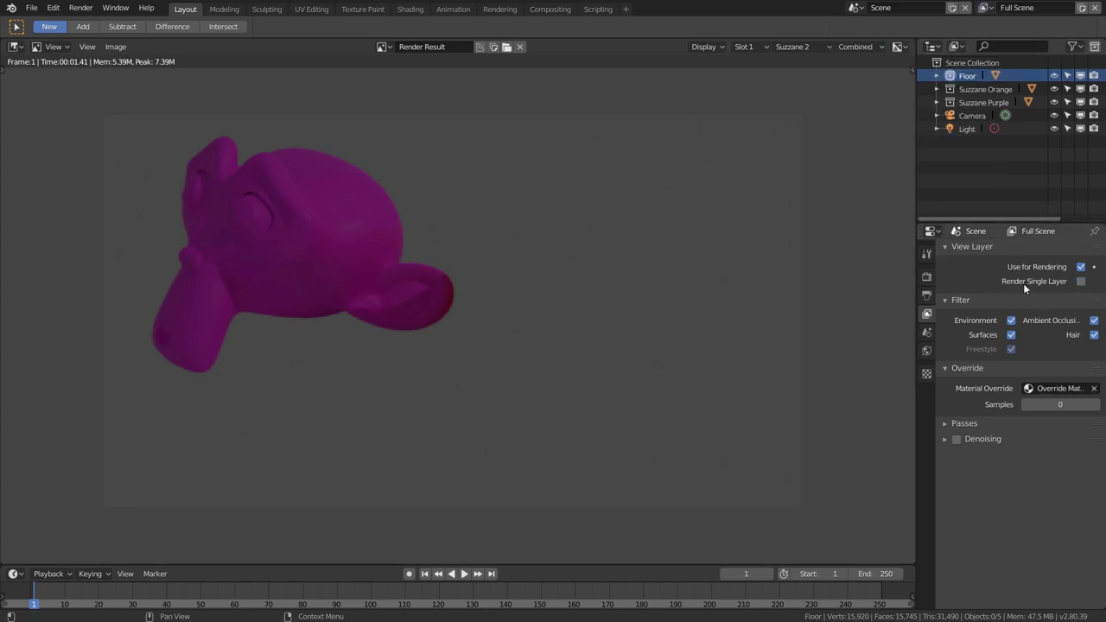
key("F12")
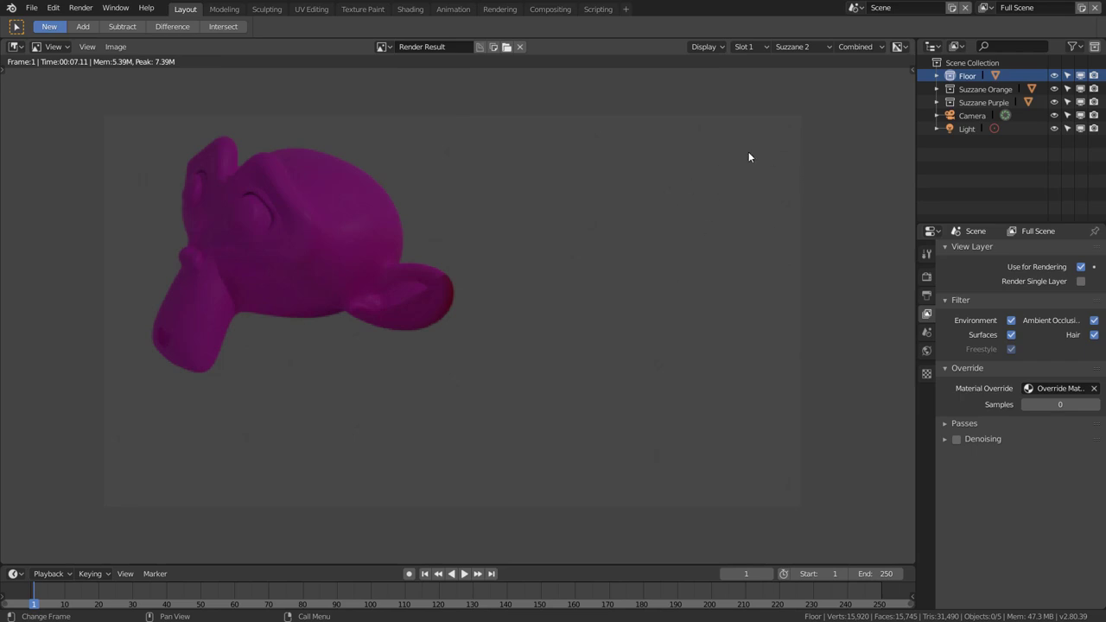
Display the Floor, Suzzane 1, Suzzane 2 and Full Scene render layers in turn.
left_click(817, 49)
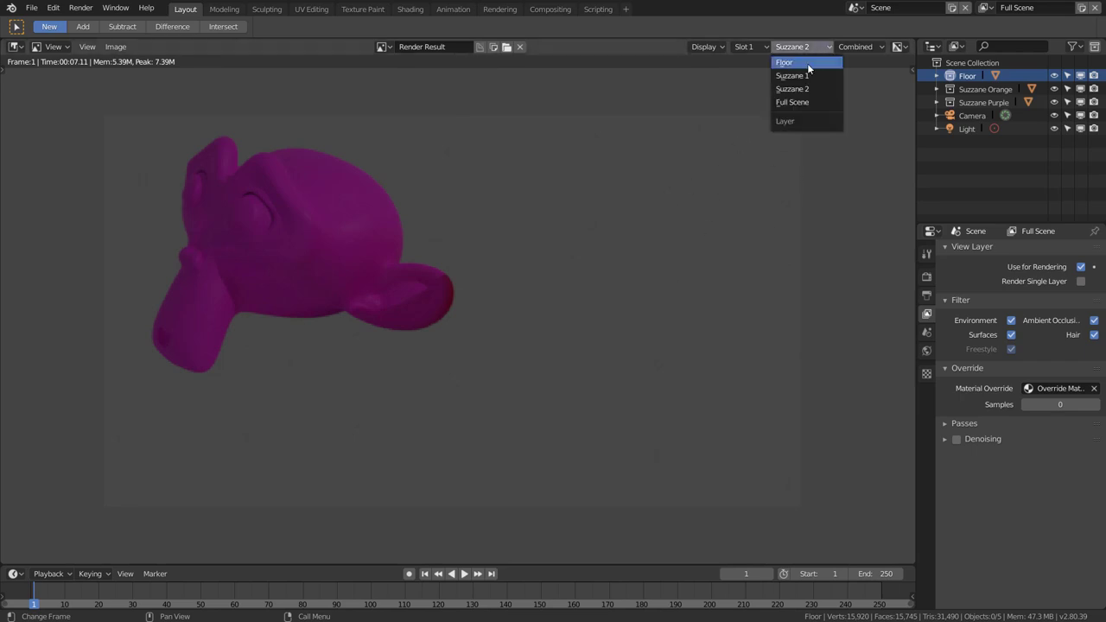
left_click(807, 63)
left_click(812, 52)
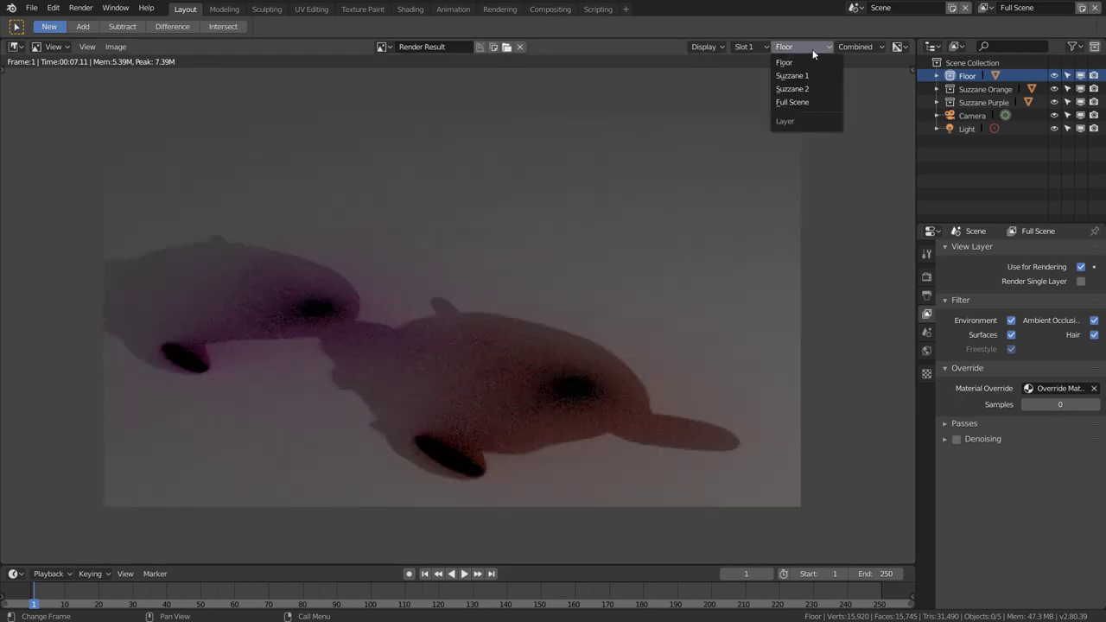
left_click(811, 76)
left_click(813, 48)
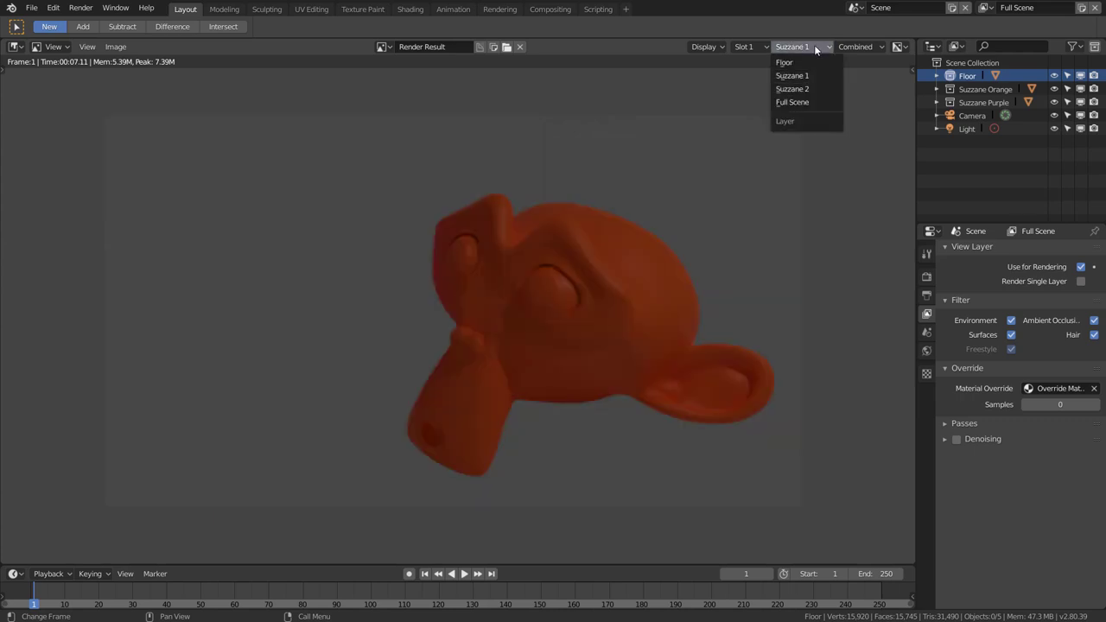
left_click(811, 89)
left_click(815, 48)
left_click(810, 105)
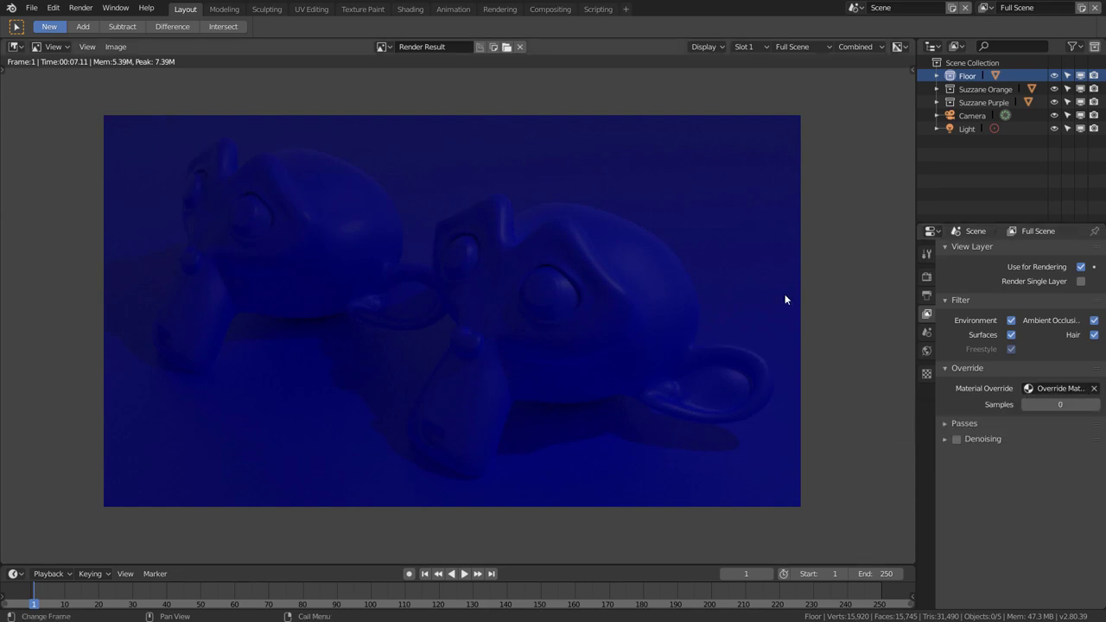
right_click(966, 75)
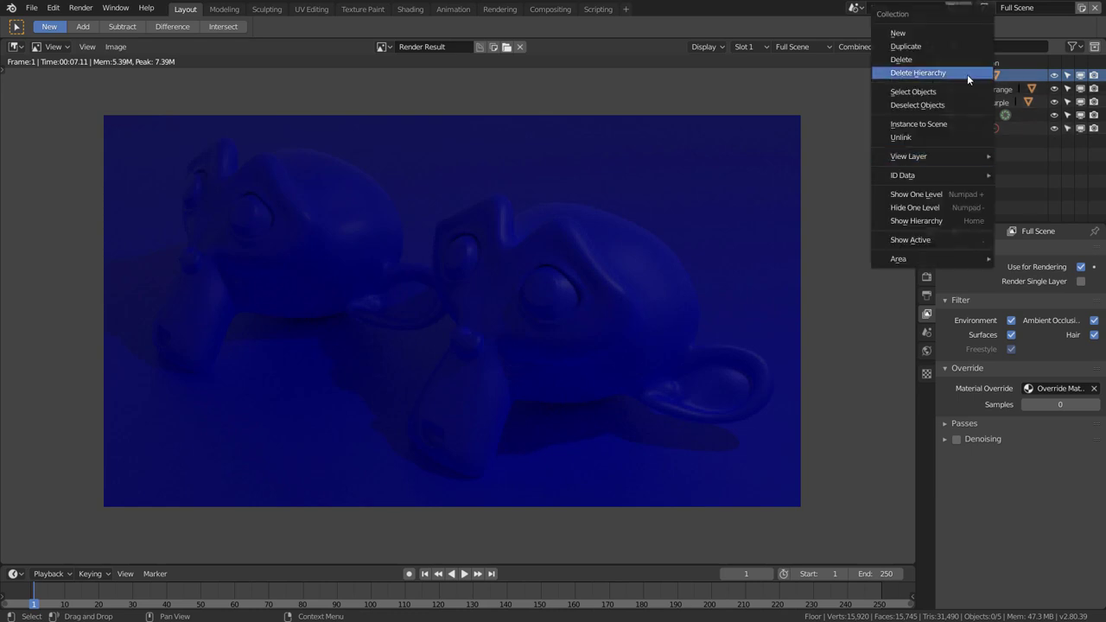
mouse_move(909, 156)
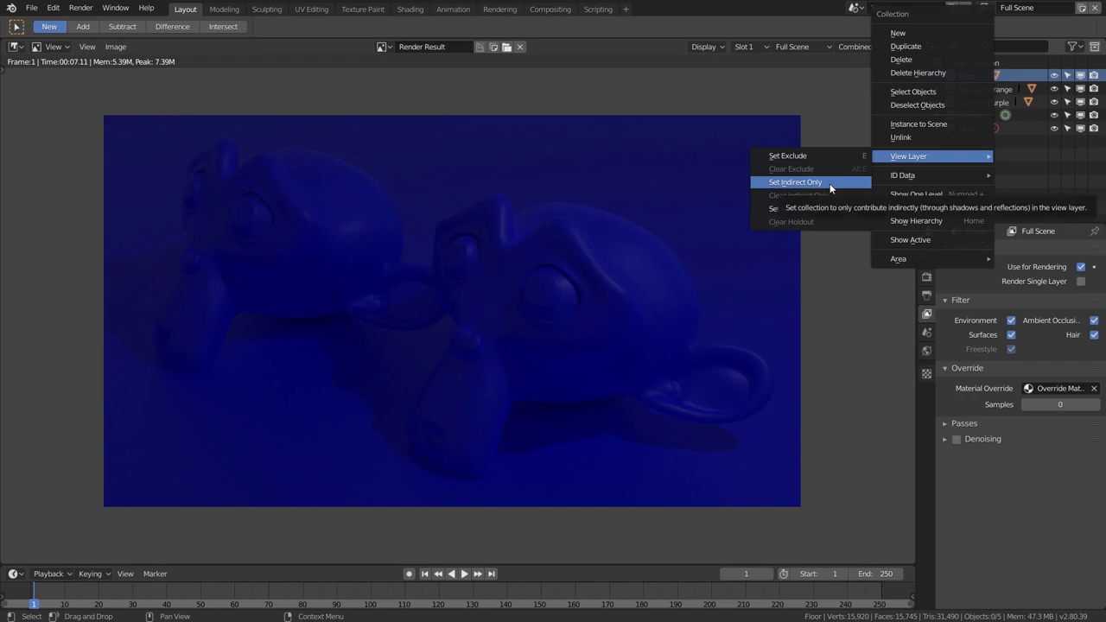
key("Escape")
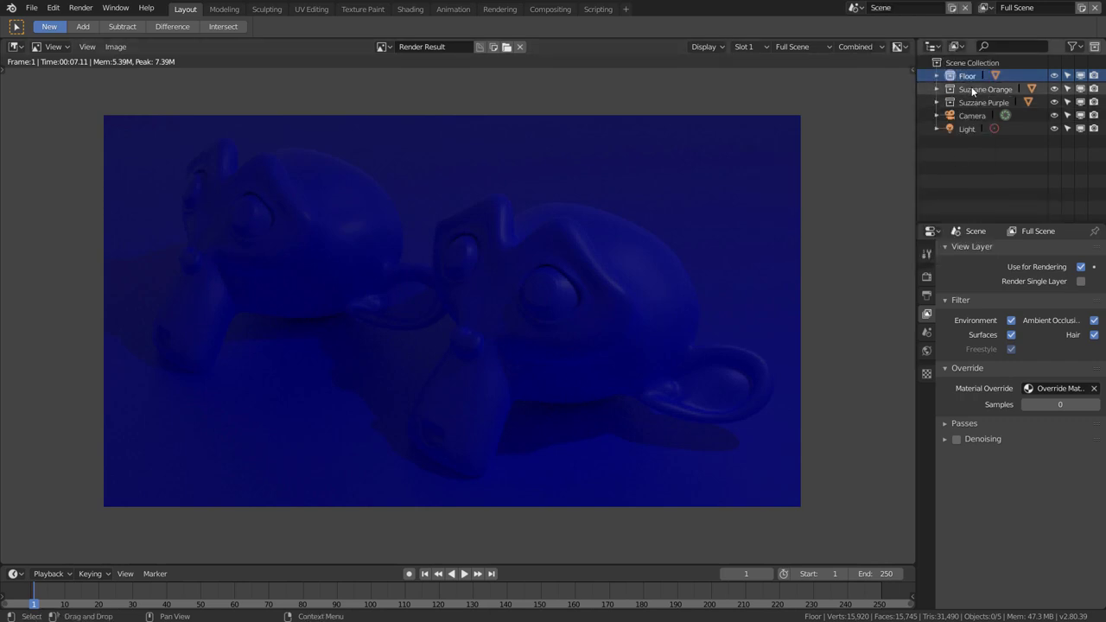